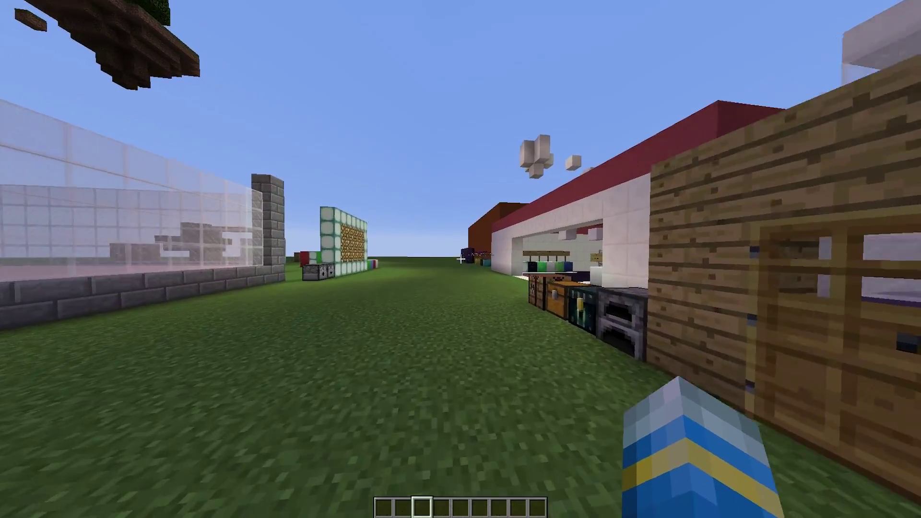
Review the earlier ban messages in chat while walking down the lane.
key("t")
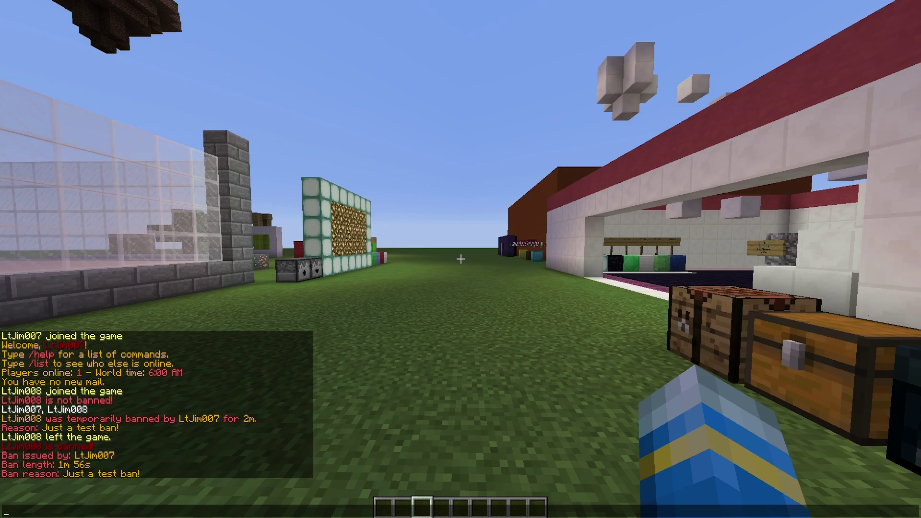
key("Escape")
key("w")
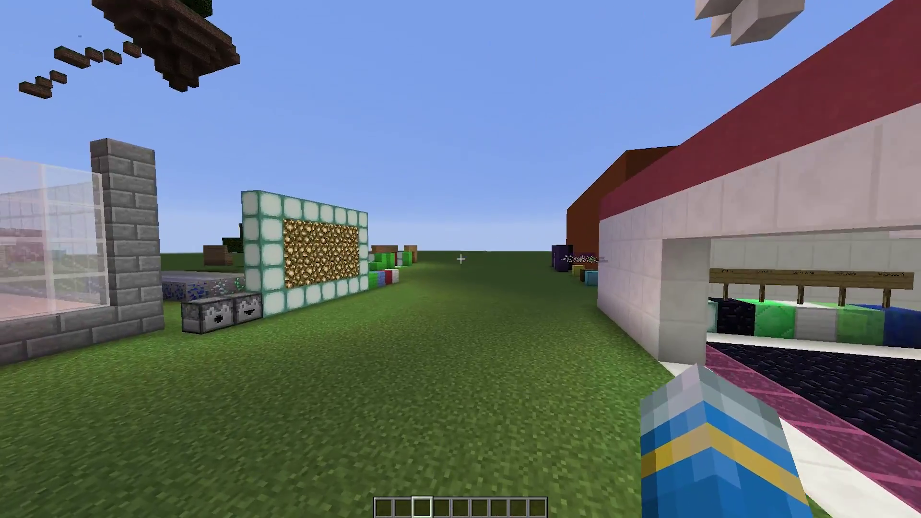
key("t")
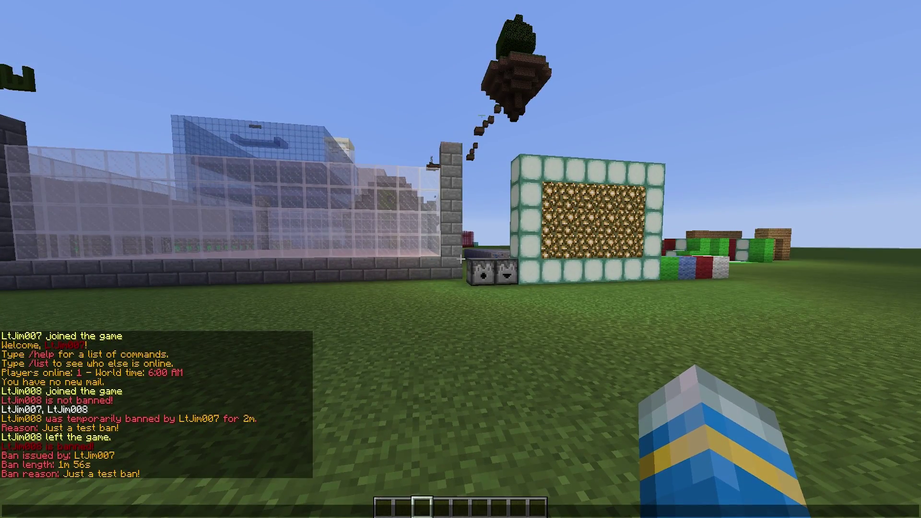
key("Escape")
Walk through the world past the ore and wool rows, chests and glass building, back to the glowstone frame.
key("w")
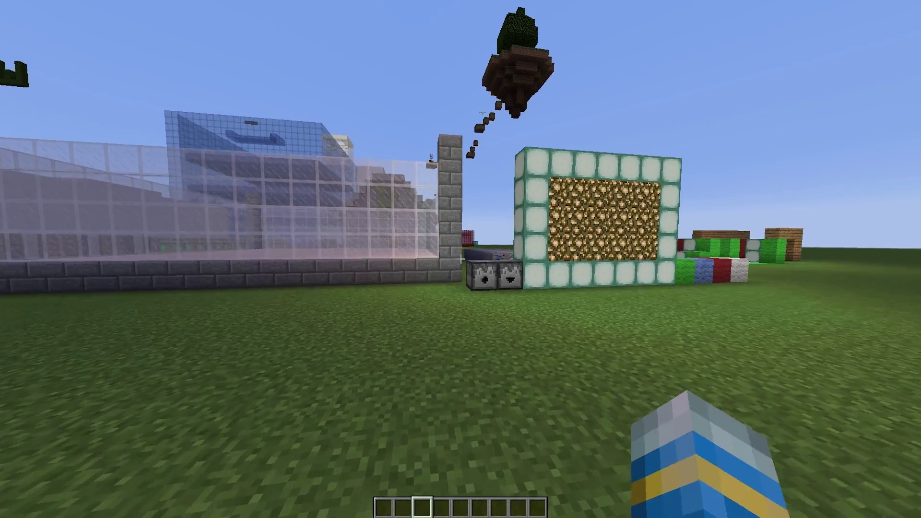
key("w")
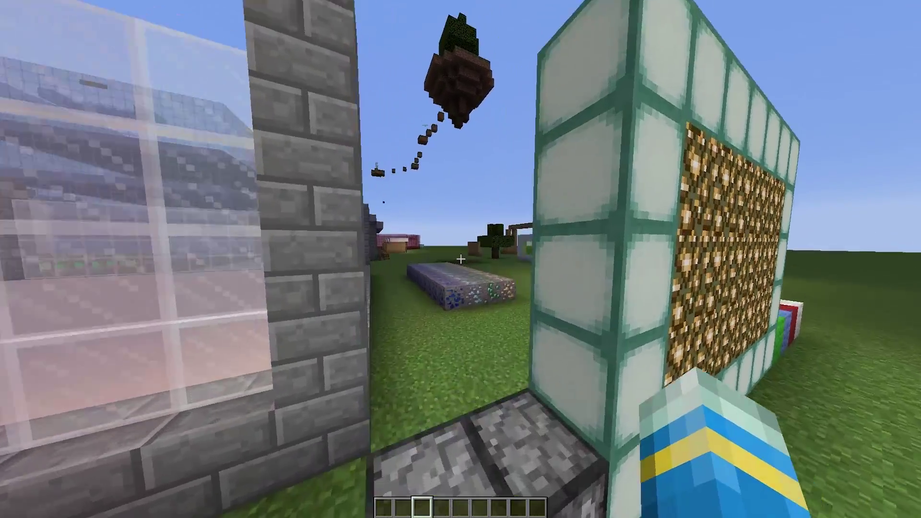
key("w")
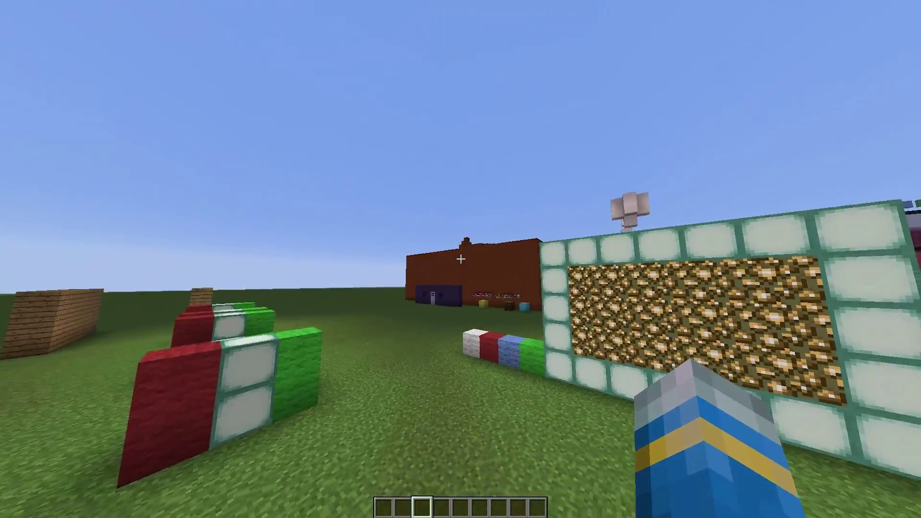
key("w")
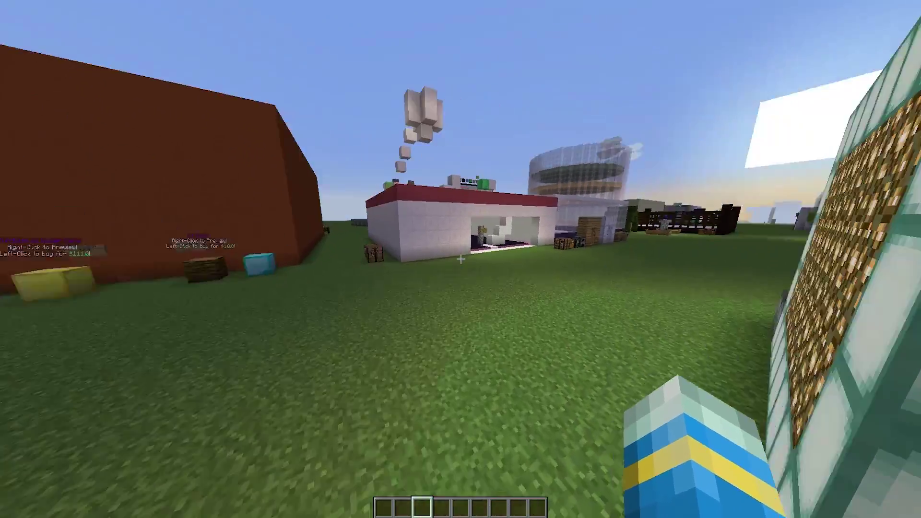
key("w")
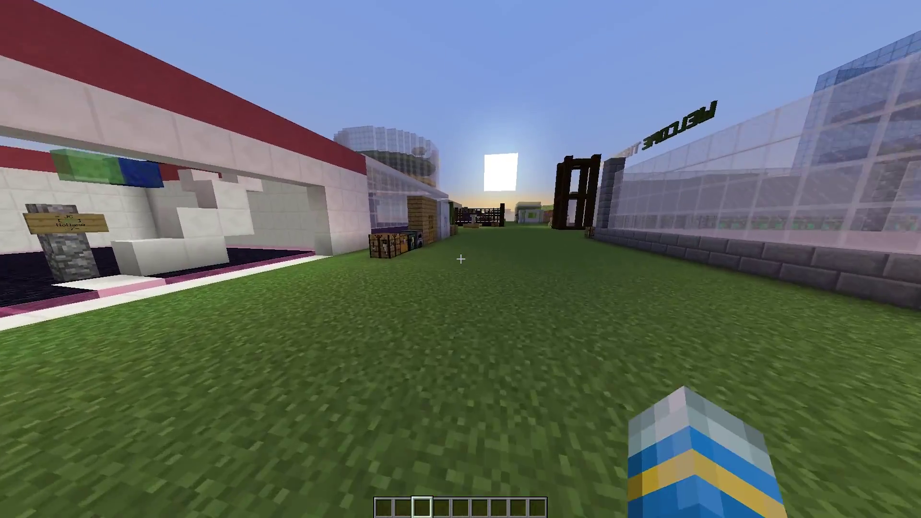
key("w")
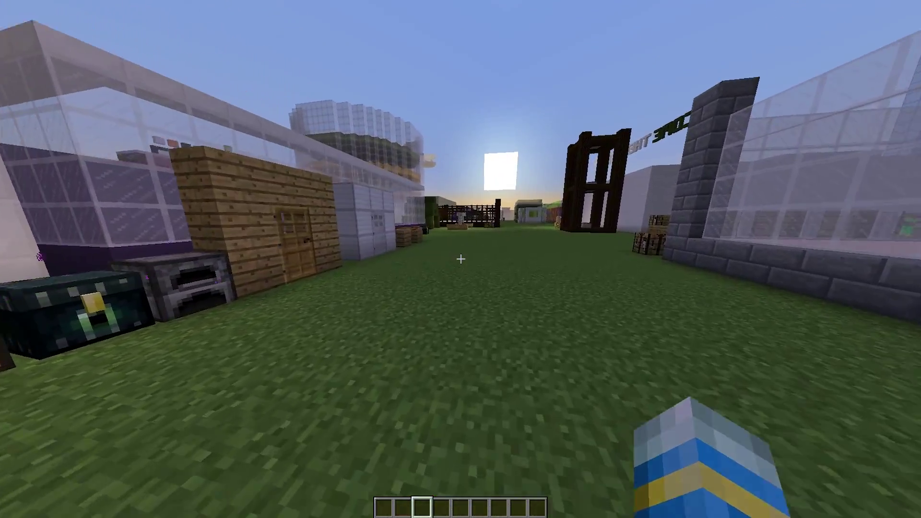
key("w")
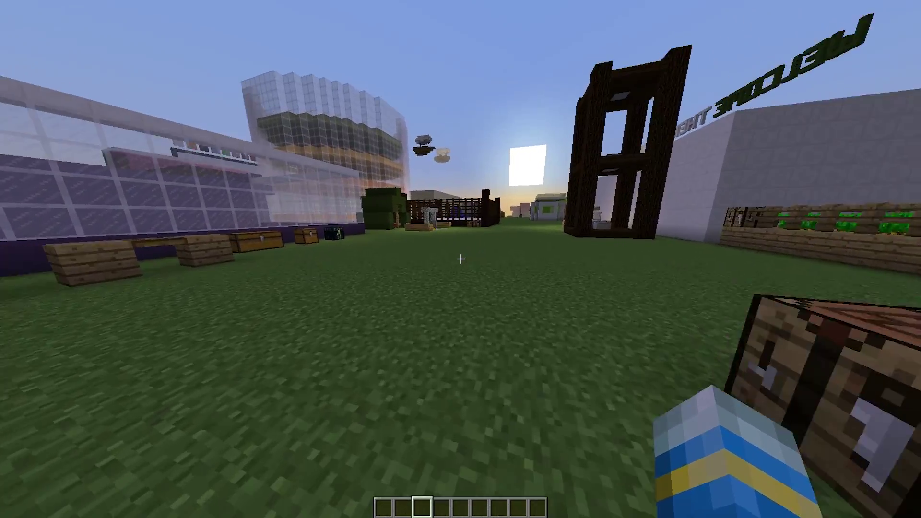
key("w")
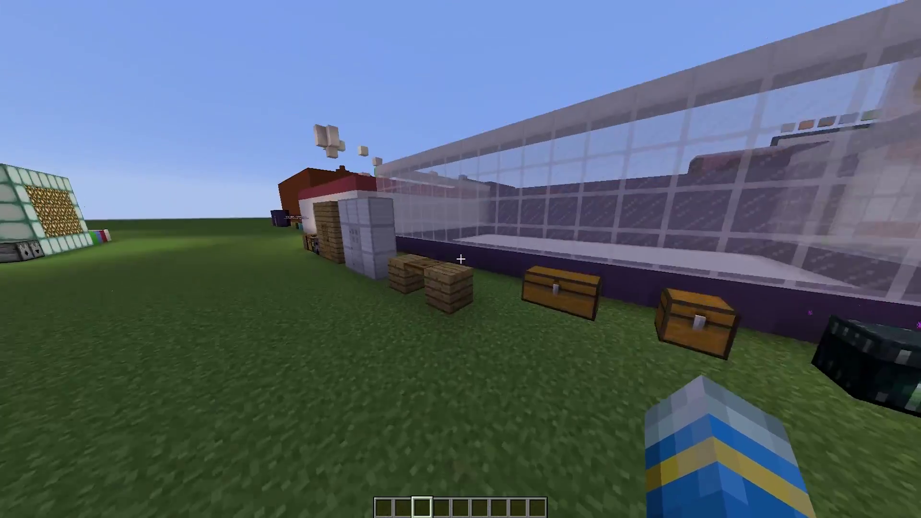
key("w")
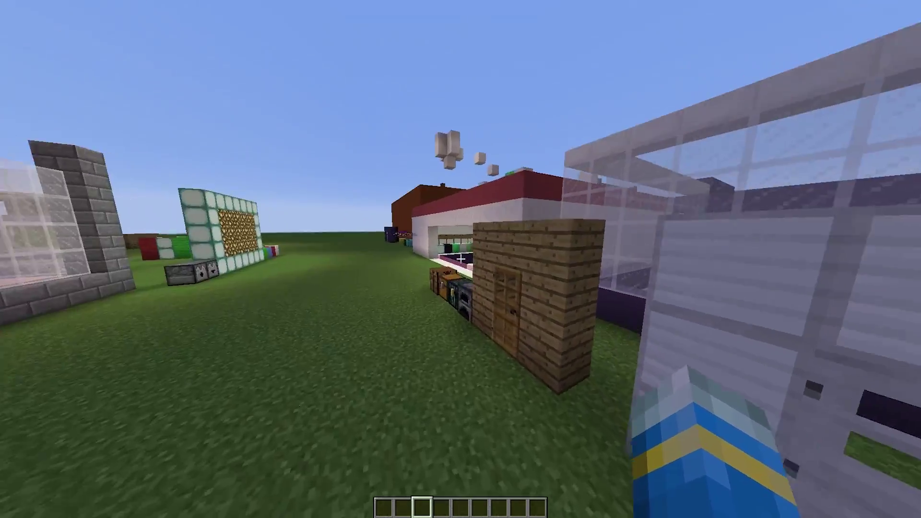
key("w")
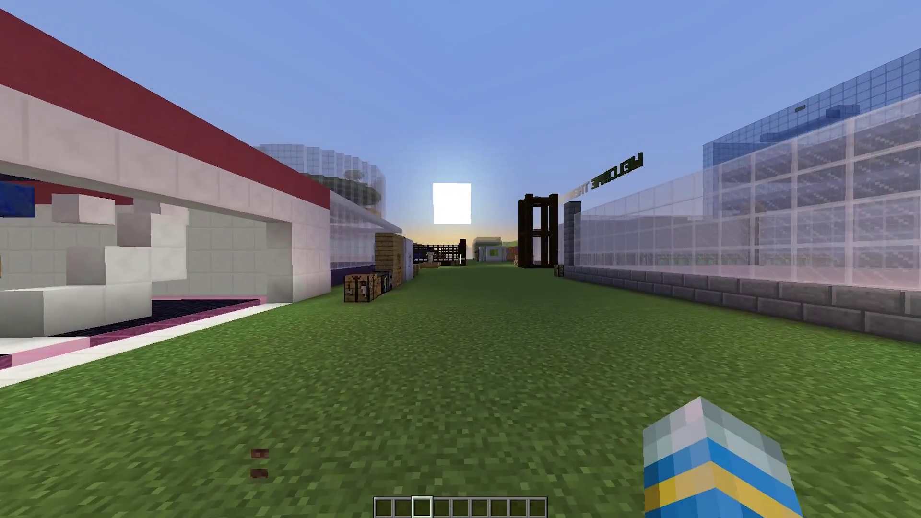
key("w")
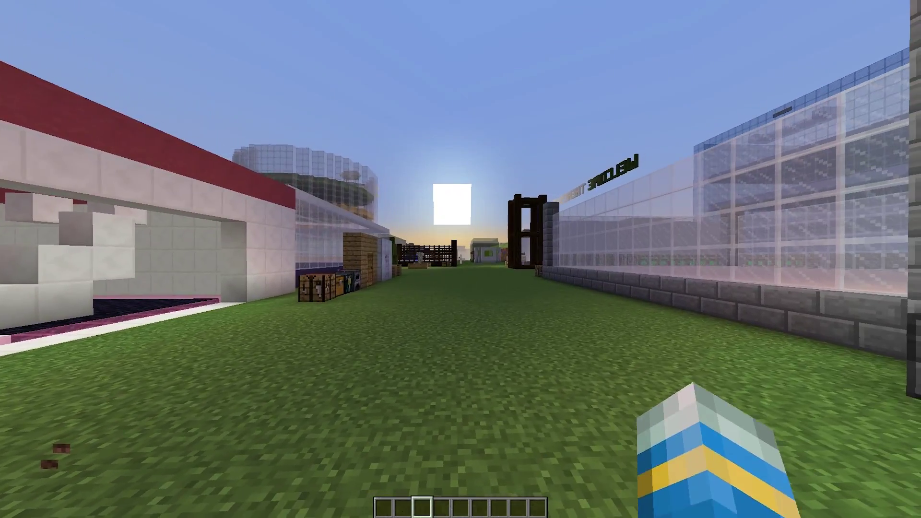
Run /check on the test player, showing 50s left on the 'Just a test ban!' ban.
key("t")
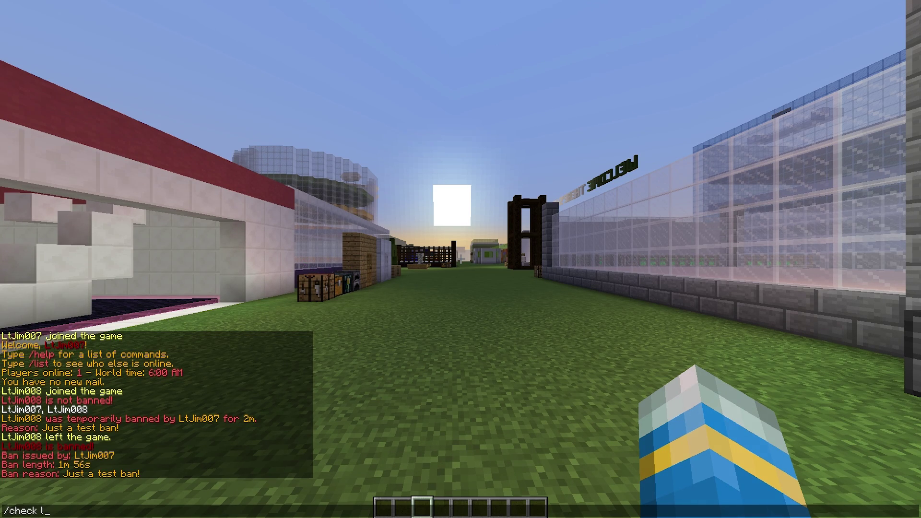
key("Tab")
type("8")
key("Return")
key("t")
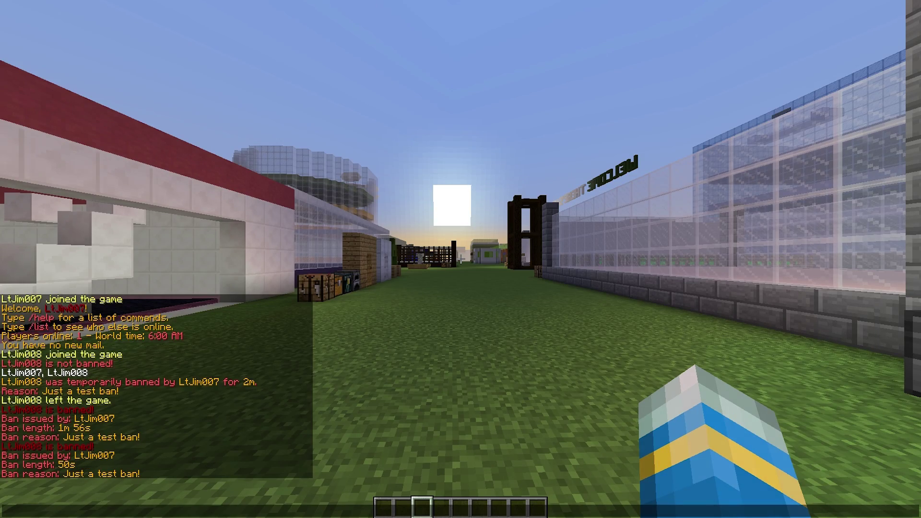
key("Escape")
key("a")
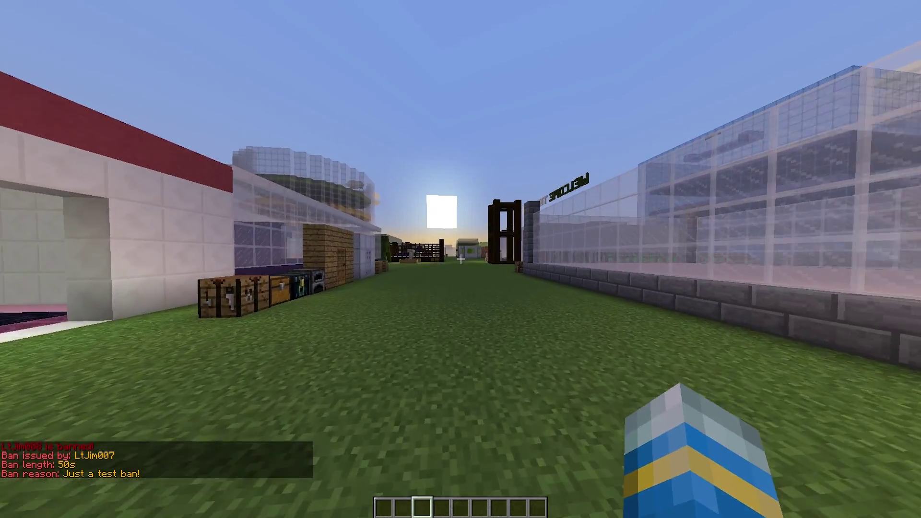
key("w")
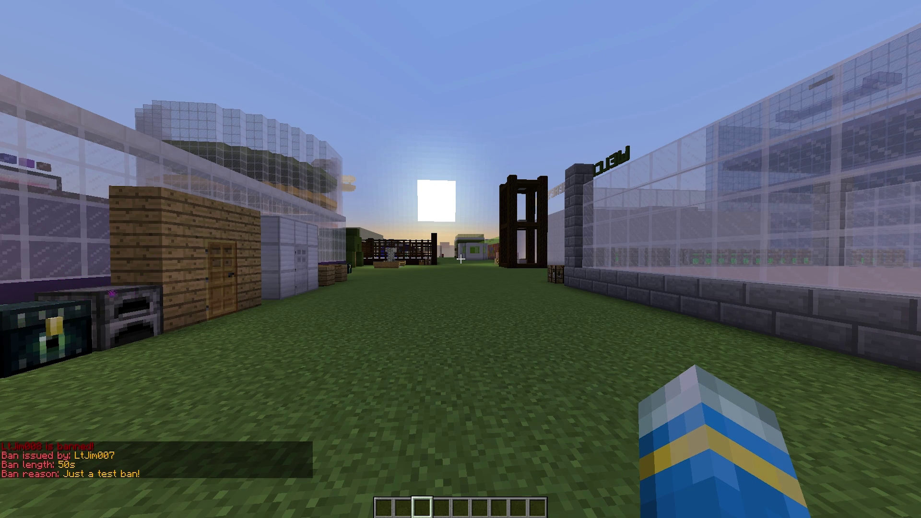
key("slash")
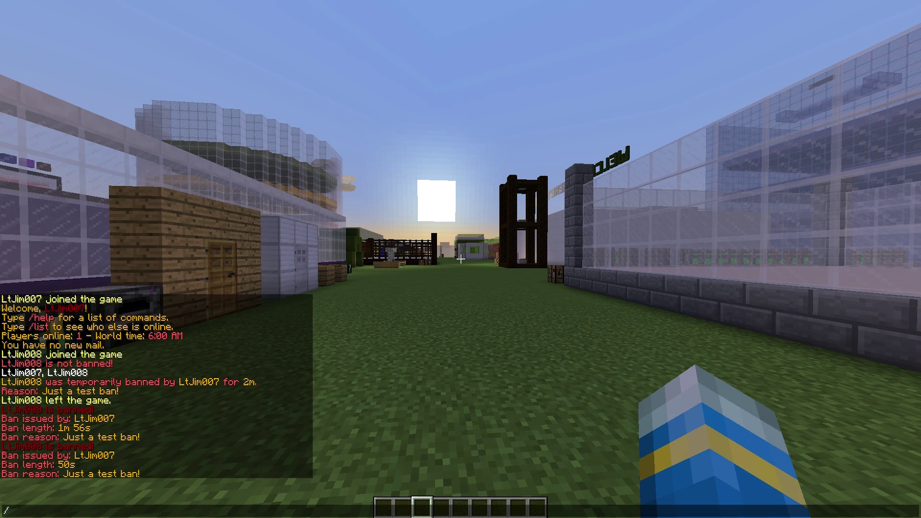
Run /tempban on your own player for 5 seconds with reason 'Lots of hacking!'.
type("tempban LtJim007 5s")
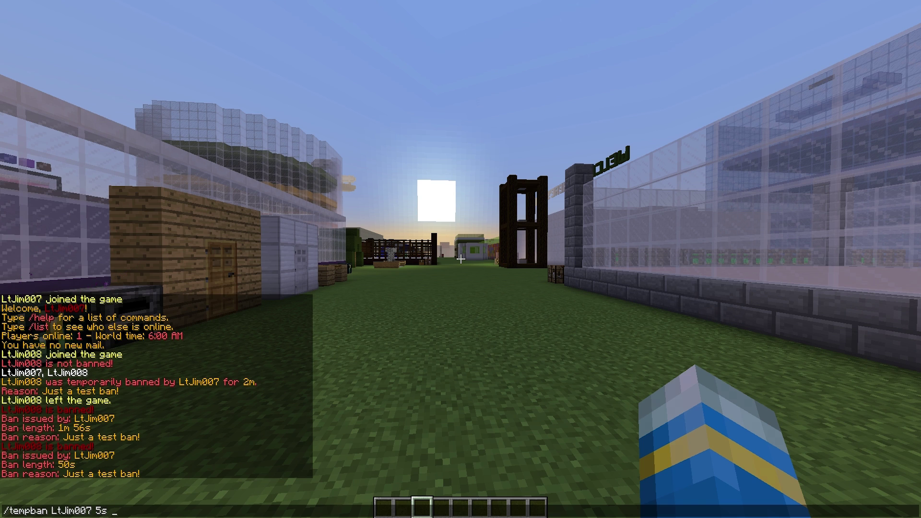
type("otrs")
type("of hacking!")
key("Return")
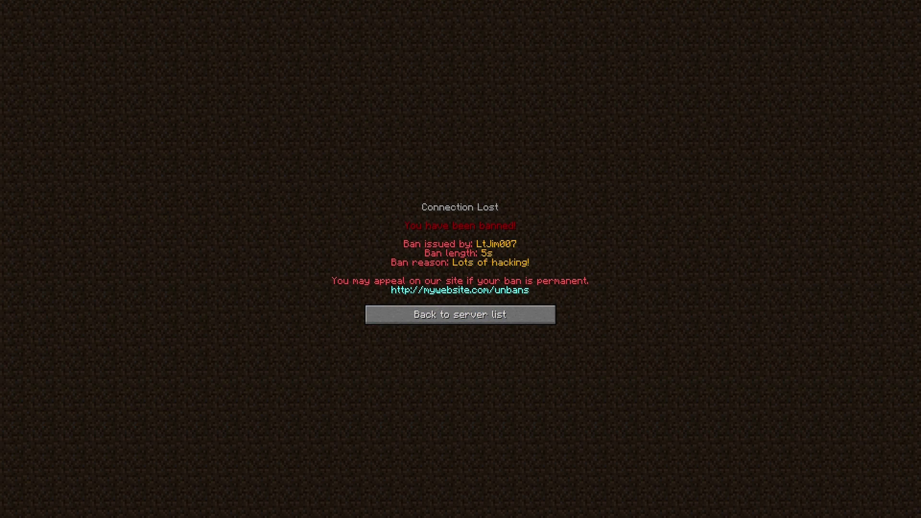
Rejoin the plugin tutorial server and permanently ban your own player with reason 'sndsalk'.
left_click(460, 315)
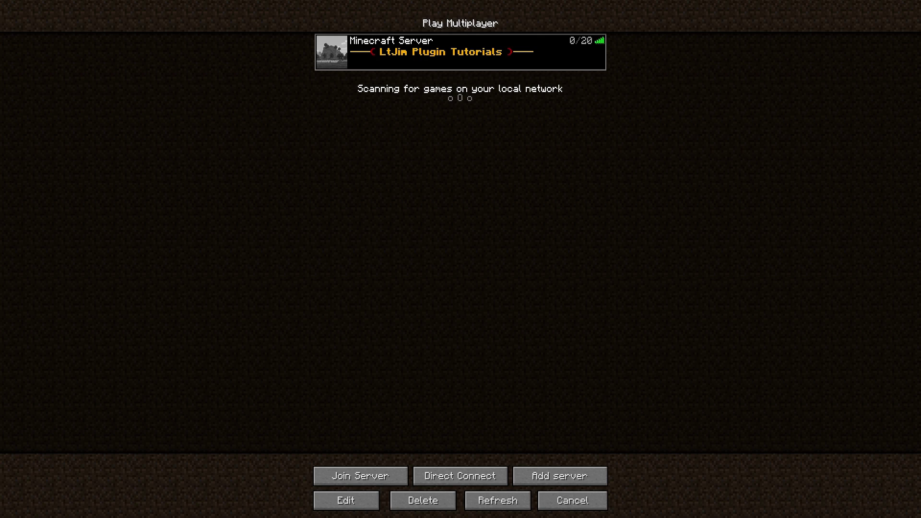
left_click(333, 52)
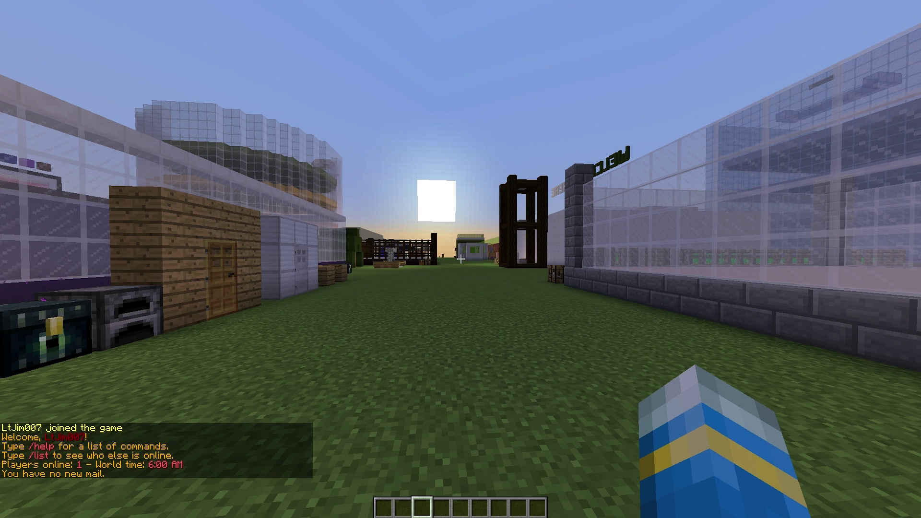
type("w")
type("/b")
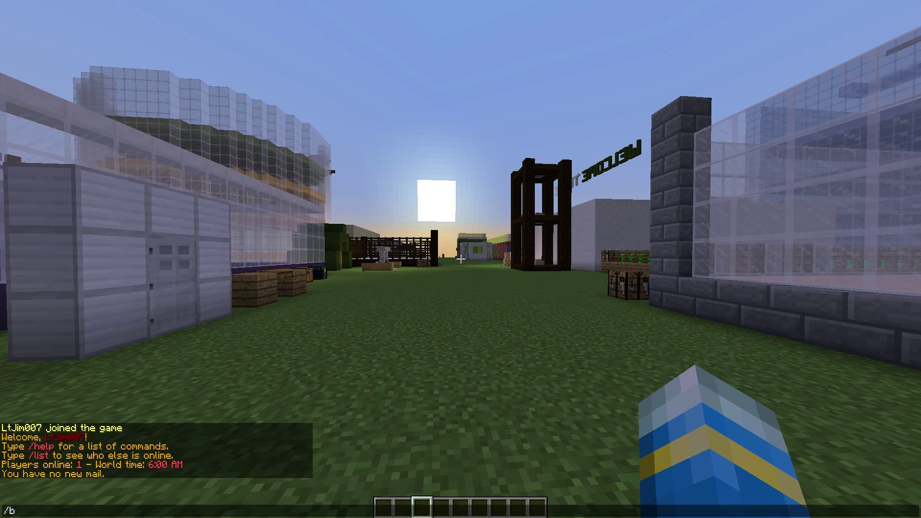
type("an l")
key("Tab")
type("sndsalk")
key("Return")
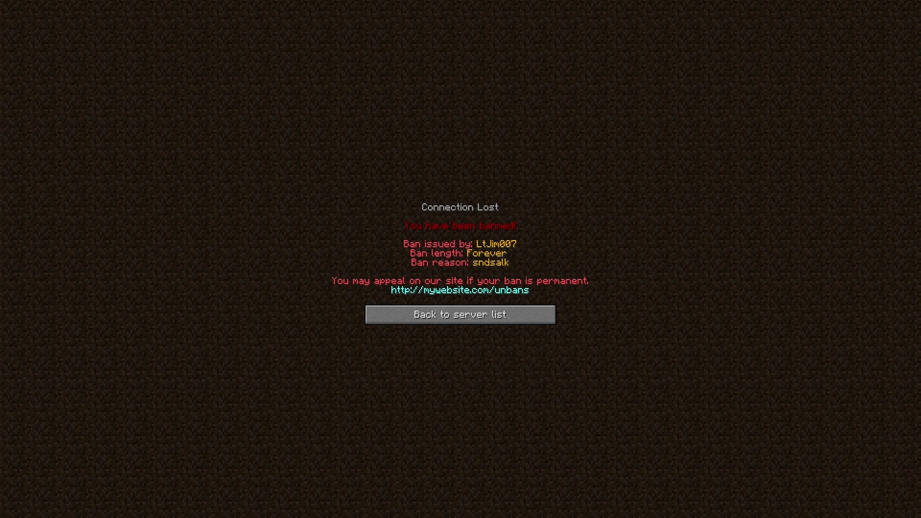
Retry joining the server, get refused by the permanent ban, and return to the server list.
left_click(461, 315)
left_click(333, 52)
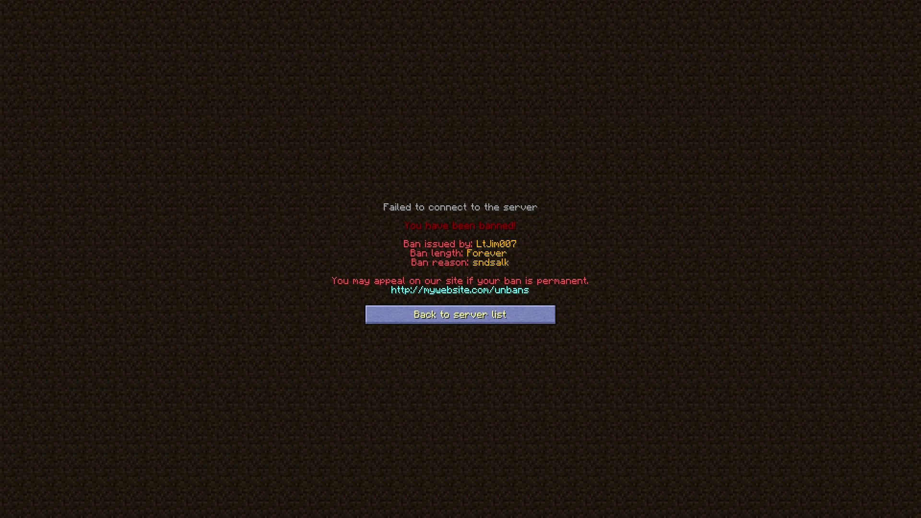
left_click(460, 314)
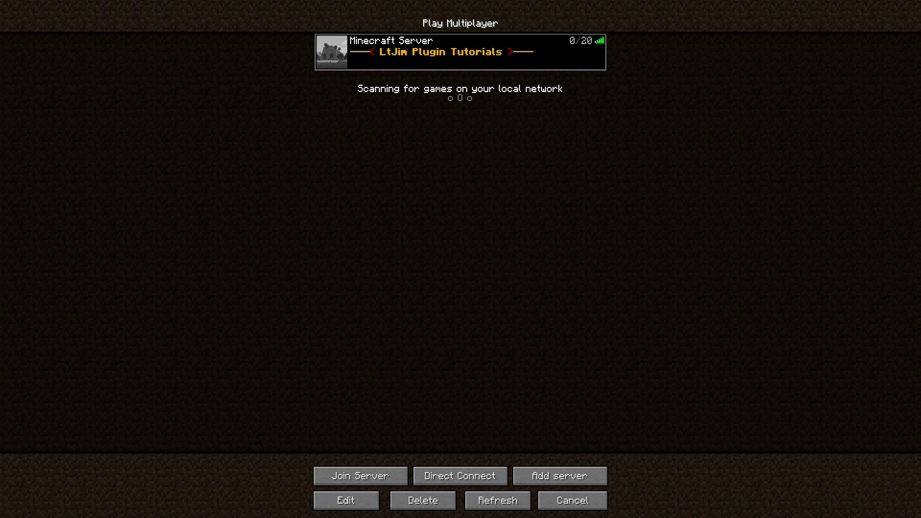
Rejoin the server and run /check on your own player and the second player, both not banned.
left_click(331, 52)
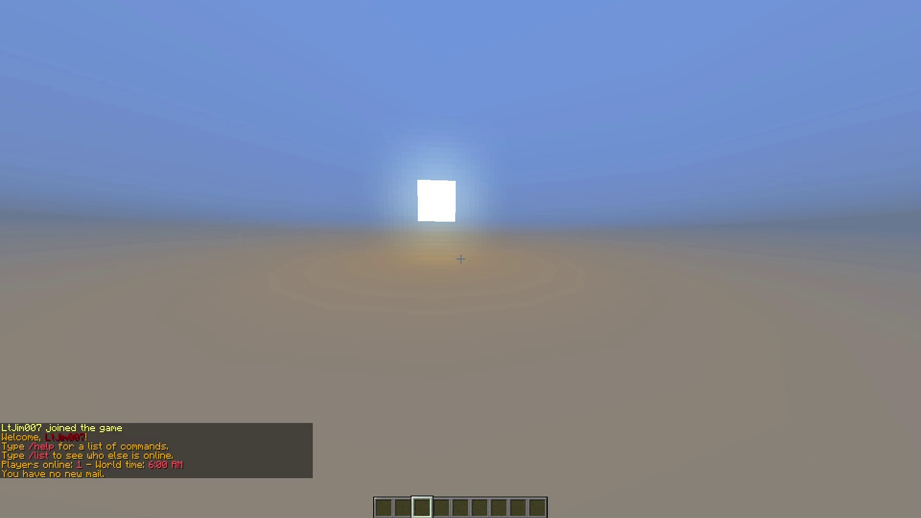
key("s")
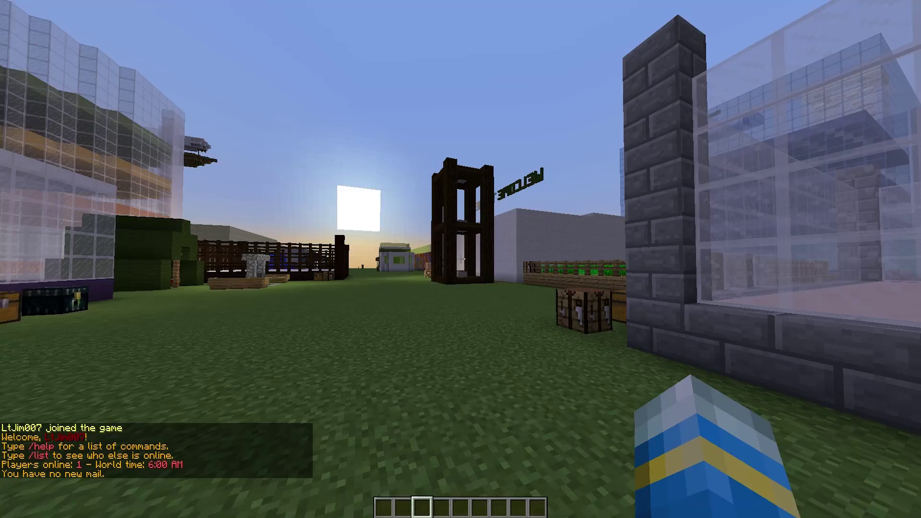
key("slash")
type("check LtJim007")
key("Return")
key("slash")
key("Up")
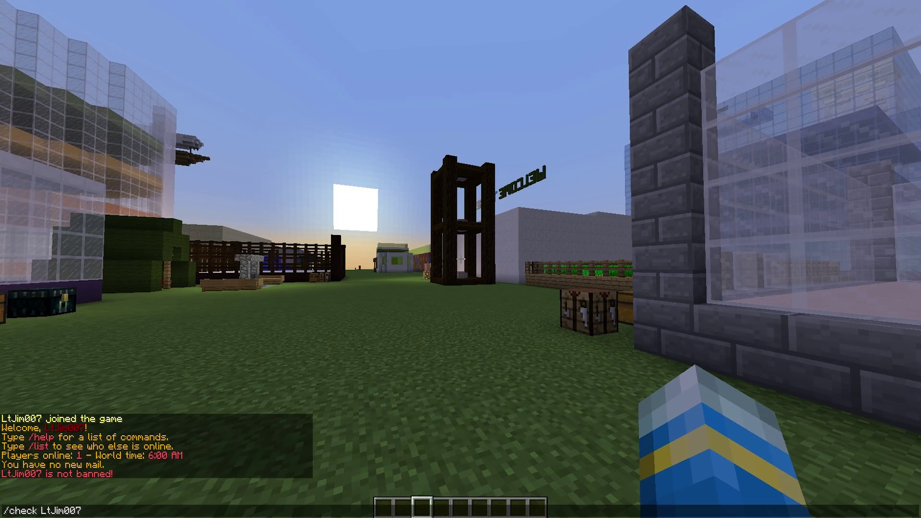
key("Return")
Walk past the chests and farm fence along the glass building's wall.
key("w")
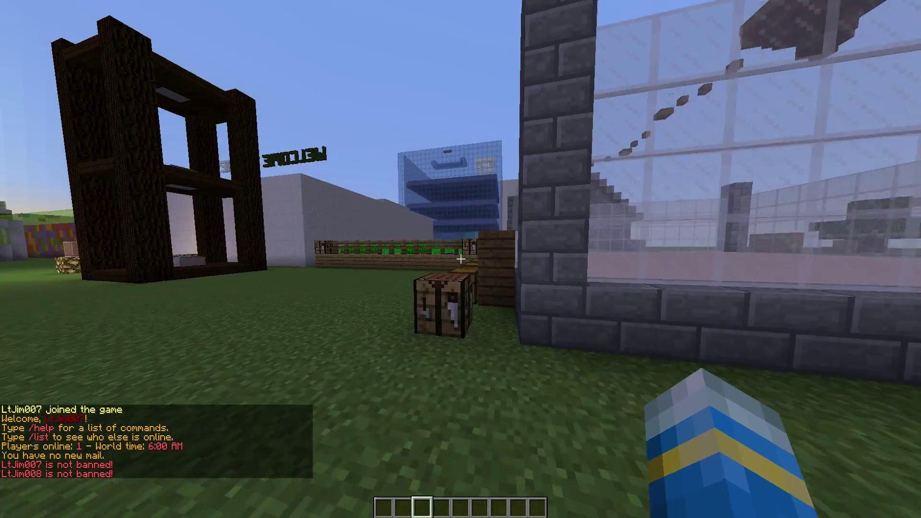
key("w")
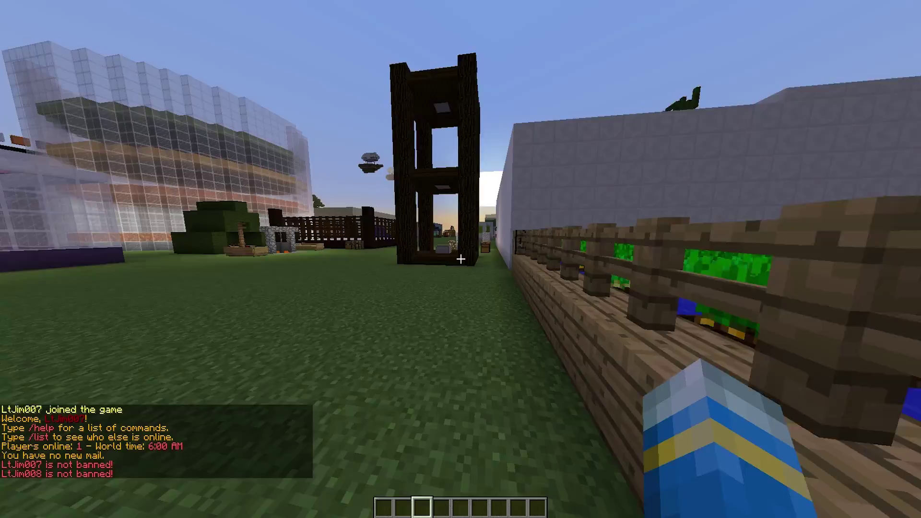
key("w")
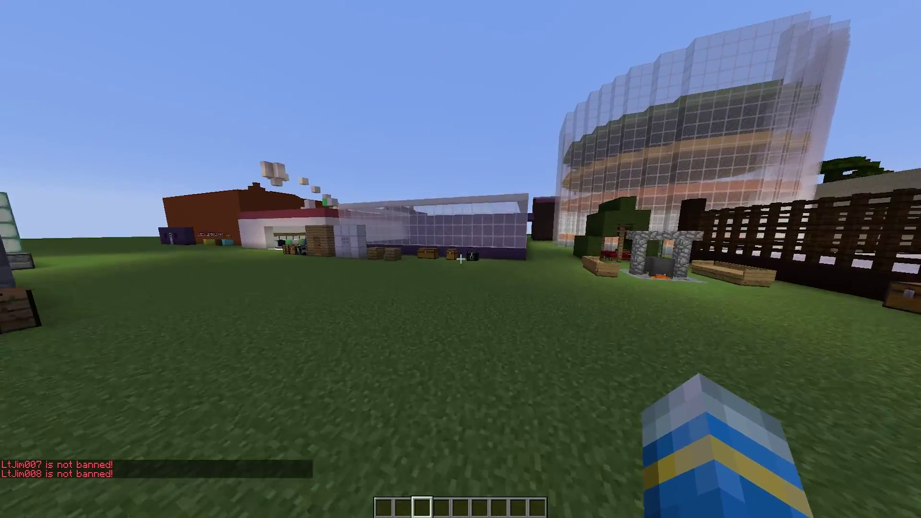
key("w")
key("w")
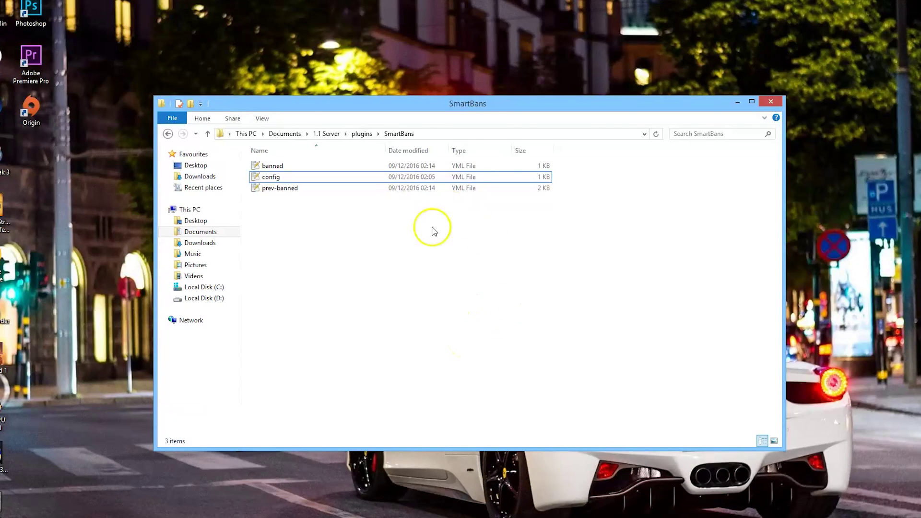
Select the banned, config and prev-banned YML files in the SmartBans folder.
left_click_drag(341, 261, 281, 148)
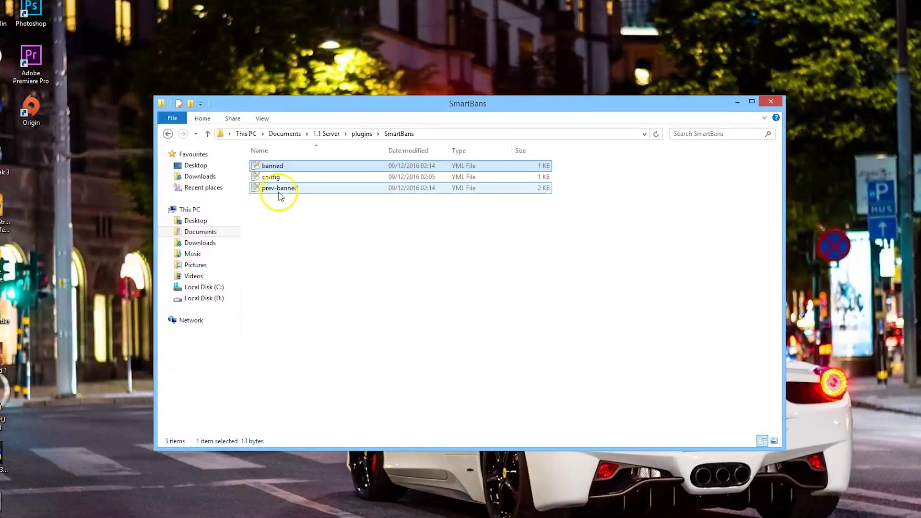
Open prev-banned.yml and highlight its five past-ban entries and the banned-by and unbanned-by names.
double_click(281, 189)
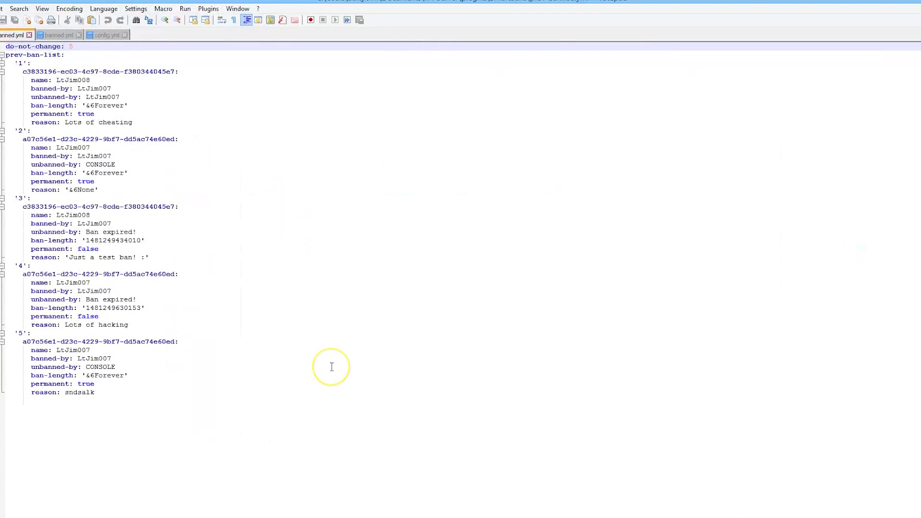
left_click_drag(194, 400, 7, 47)
double_click(185, 225)
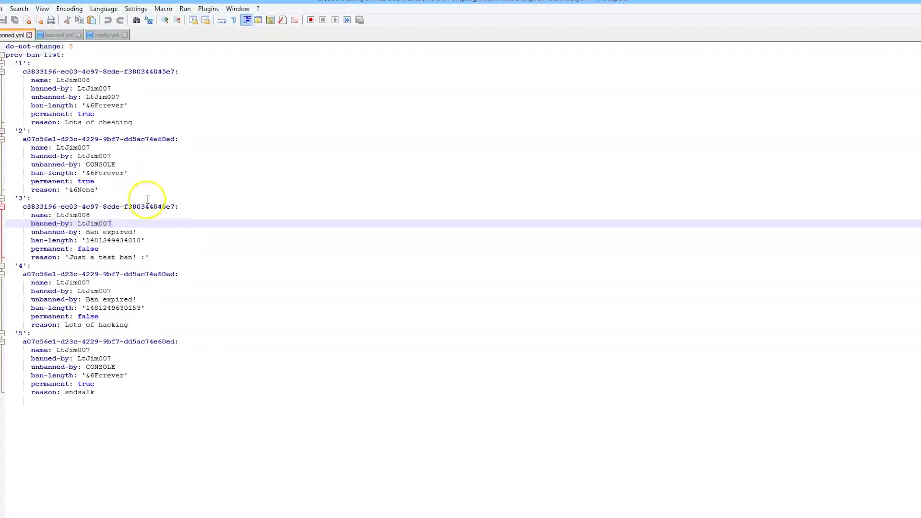
key("ctrl+f")
left_click(294, 231)
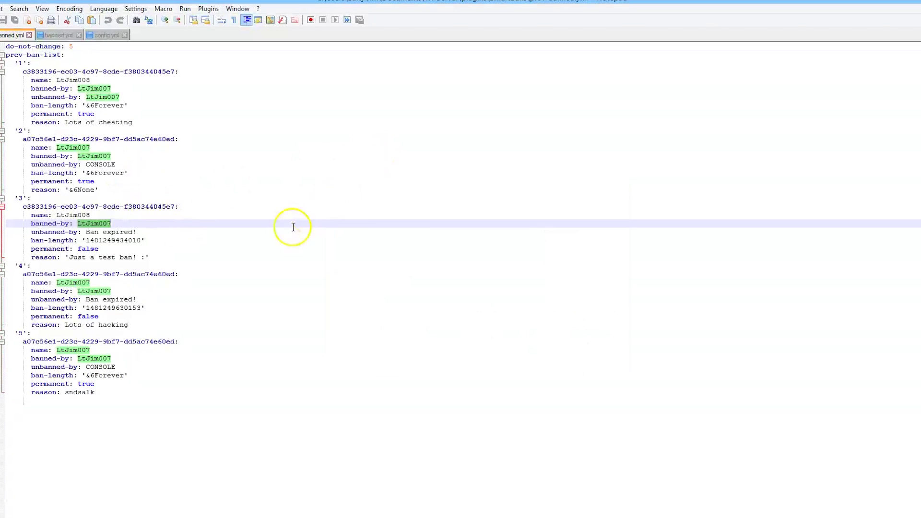
left_click_drag(131, 294, 7, 291)
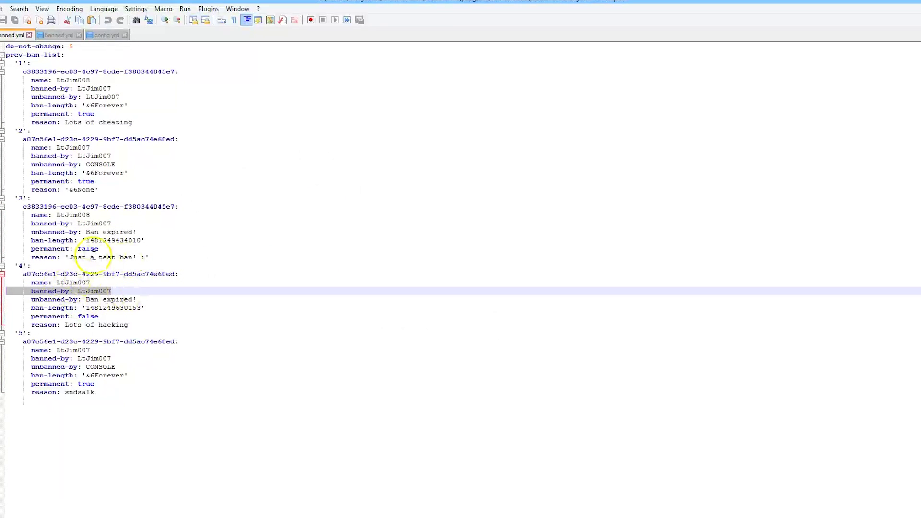
left_click_drag(80, 399, 43, 62)
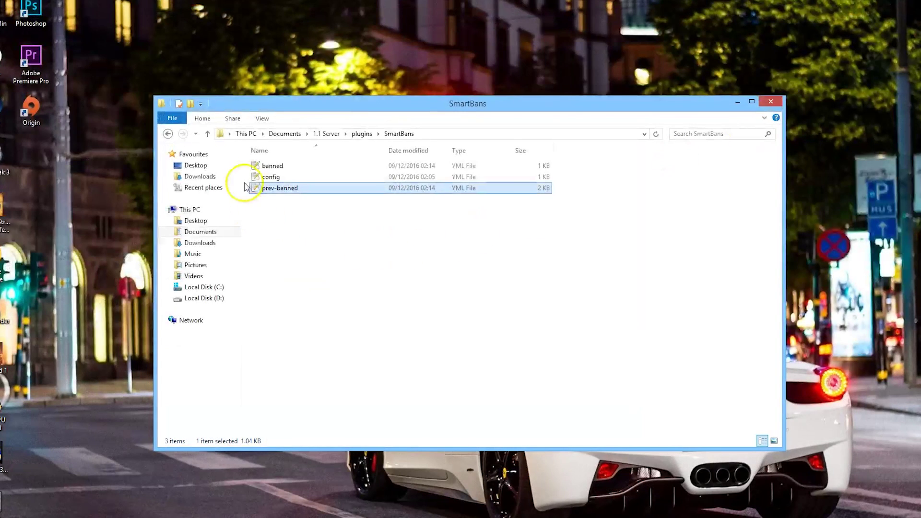
Open config.yml, highlight the ban message's appeal wording and unban notice colour code, then reselect all three files.
double_click(259, 177)
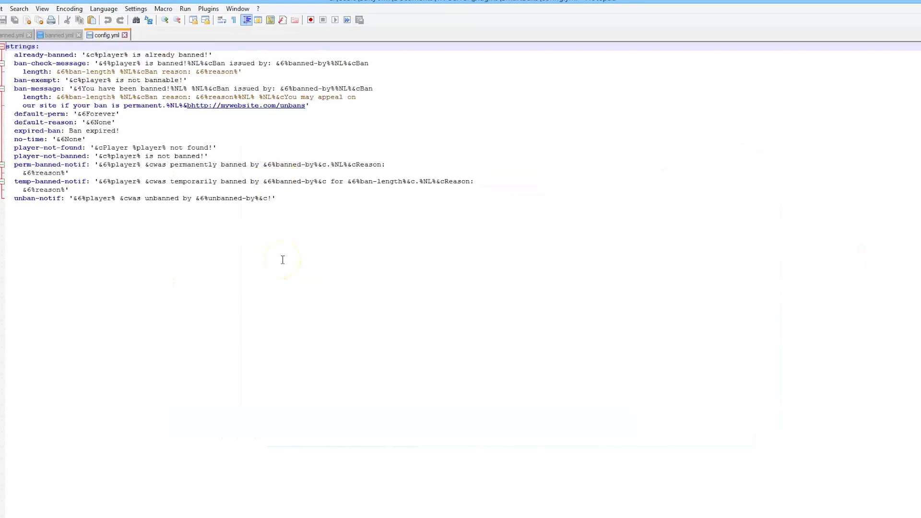
left_click(96, 84)
left_click_drag(205, 237, 15, 54)
left_click(103, 171)
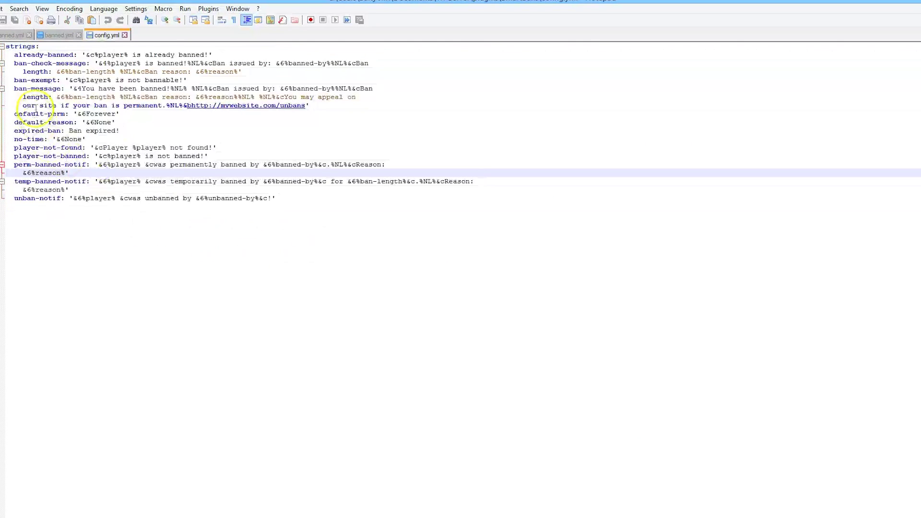
left_click_drag(23, 105, 305, 106)
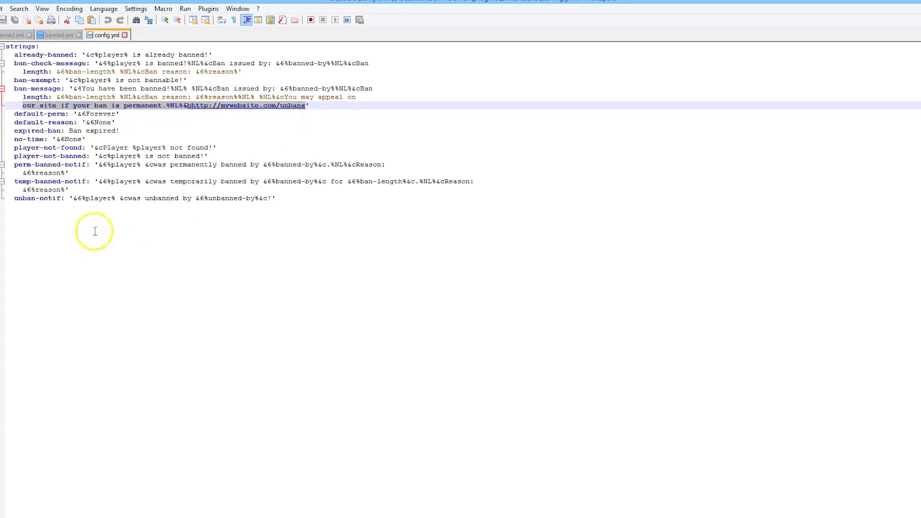
left_click_drag(73, 198, 86, 198)
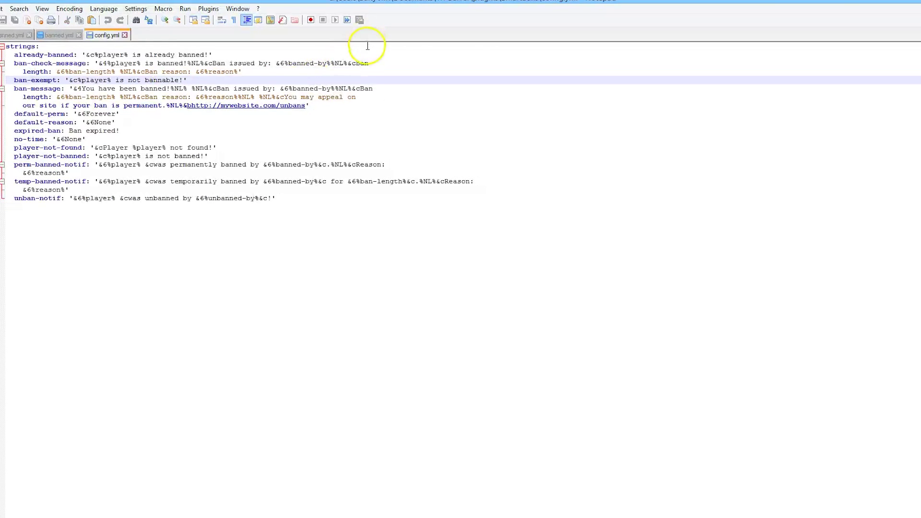
left_click_drag(654, 232, 246, 159)
left_click_drag(552, 240, 166, 143)
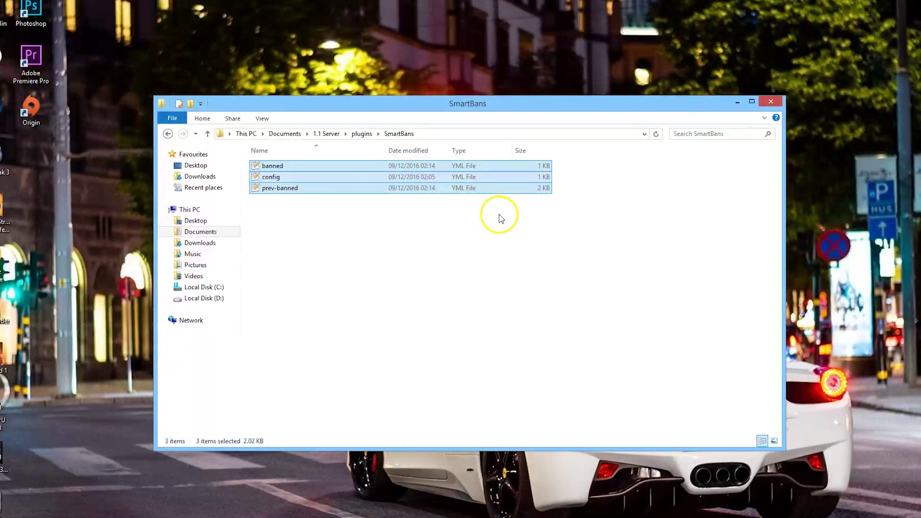